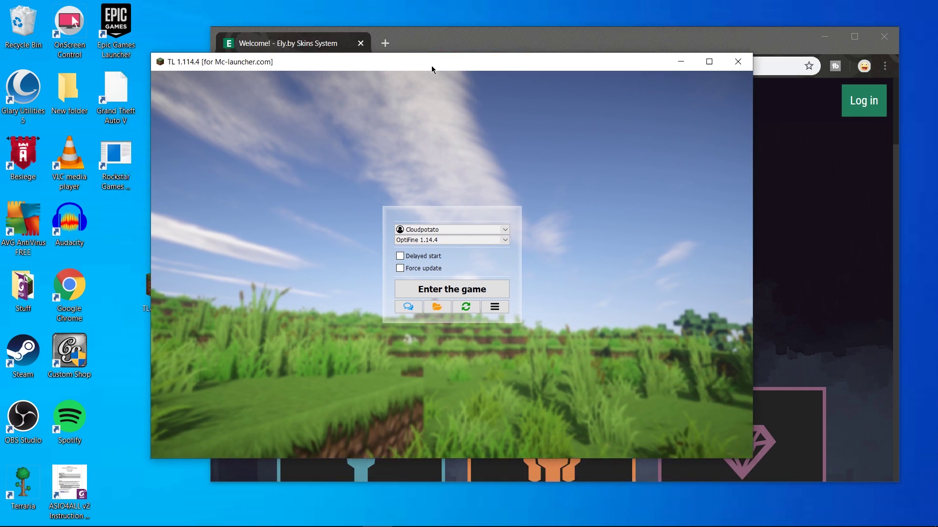
Minimise the launcher and switch to the Chrome window showing the Ely.by welcome page.
mouse_move(259, 517)
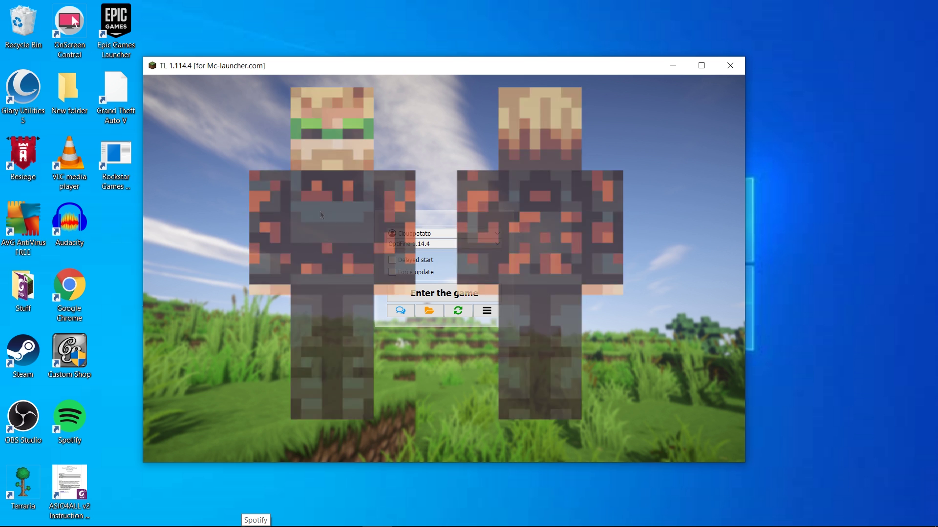
left_click_drag(216, 67, 241, 60)
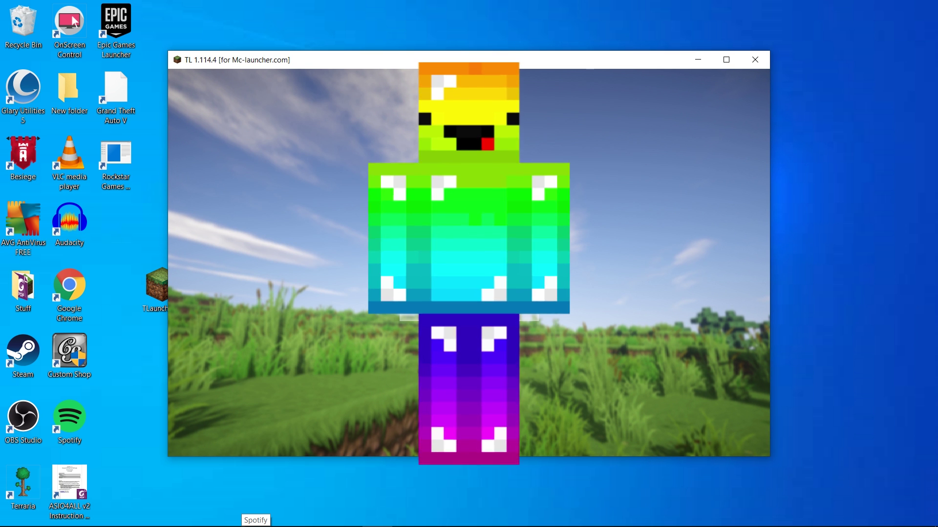
left_click(698, 60)
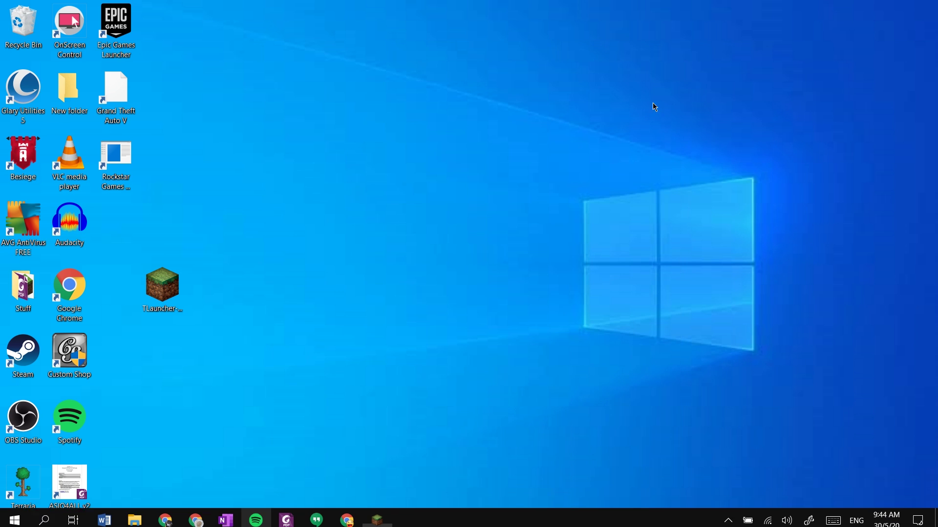
mouse_move(345, 521)
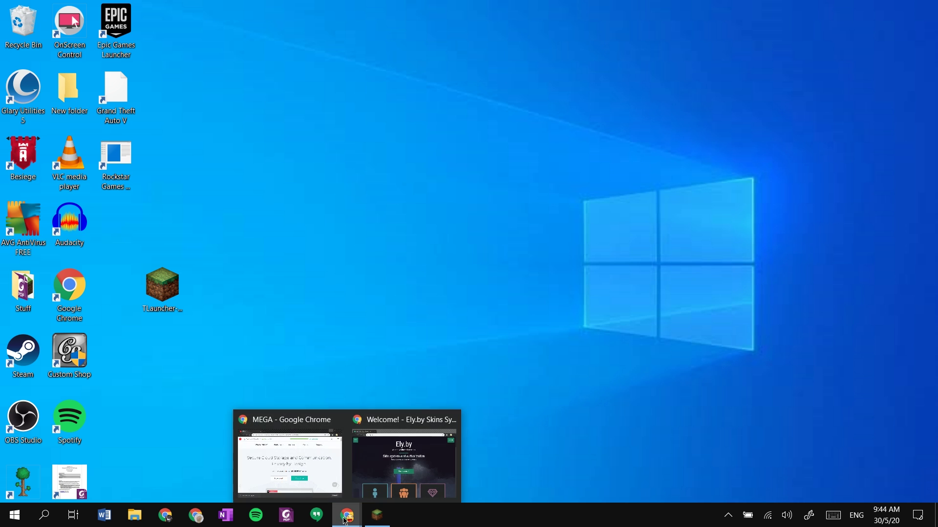
left_click(396, 464)
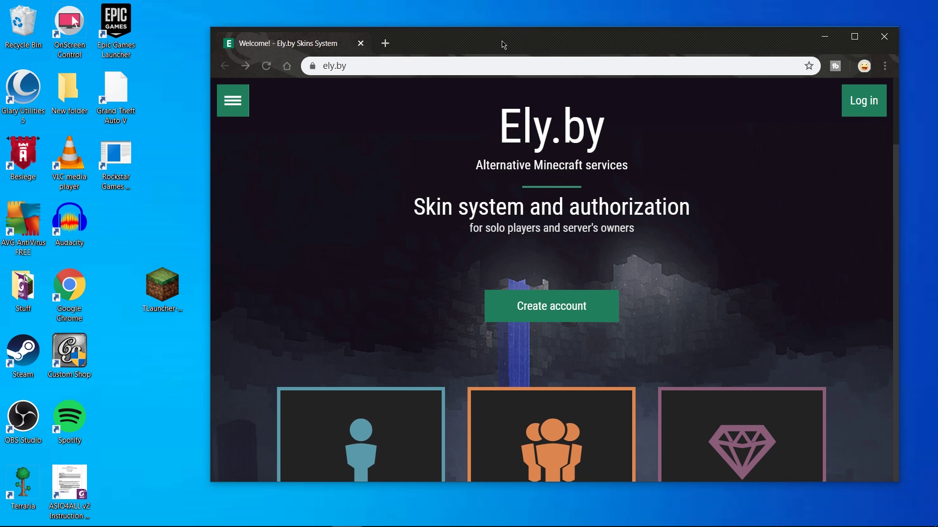
left_click_drag(502, 42, 466, 48)
Go from the Ely.by welcome page to the new account registration form.
left_click(288, 68)
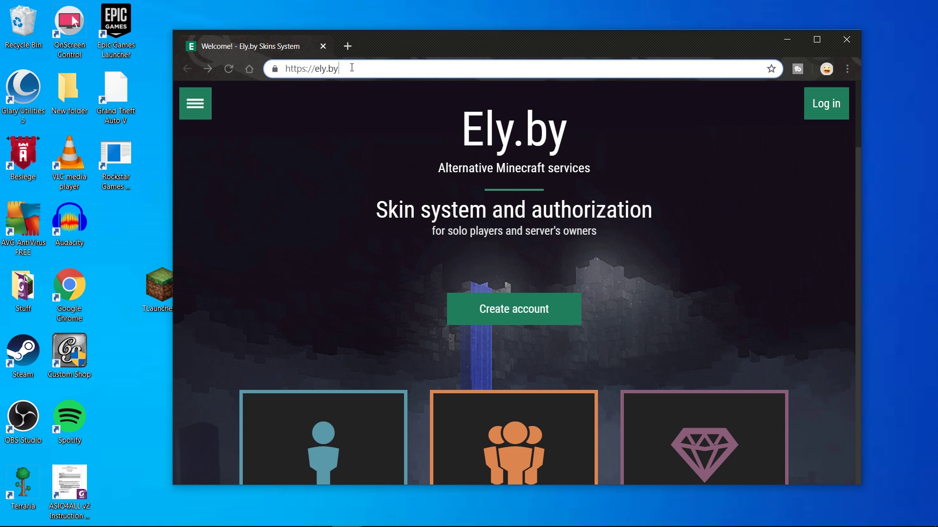
scroll(489, 195, "down", 3)
scroll(496, 205, "up", 3)
left_click(517, 319)
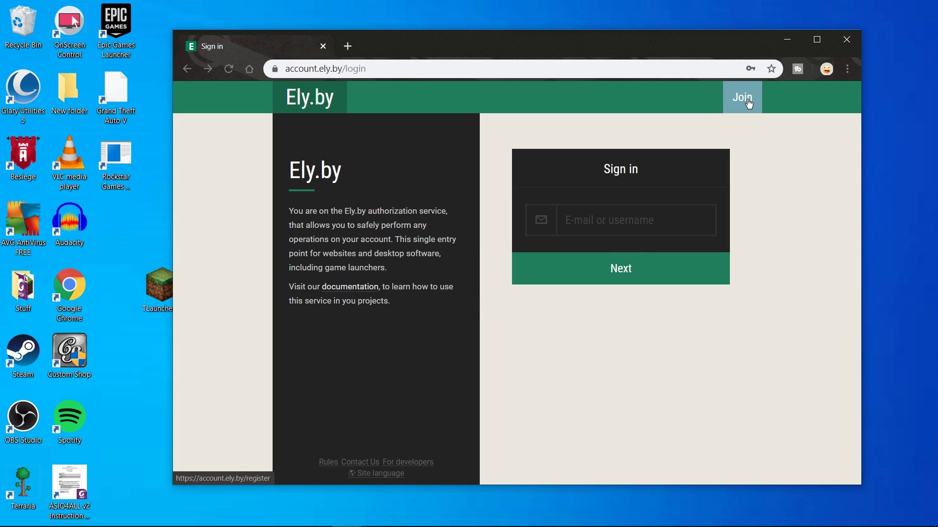
left_click(742, 97)
Fill in the sign-up form's username, e-mail and both password fields, complete the robot check, accept the terms and register.
left_click(609, 209)
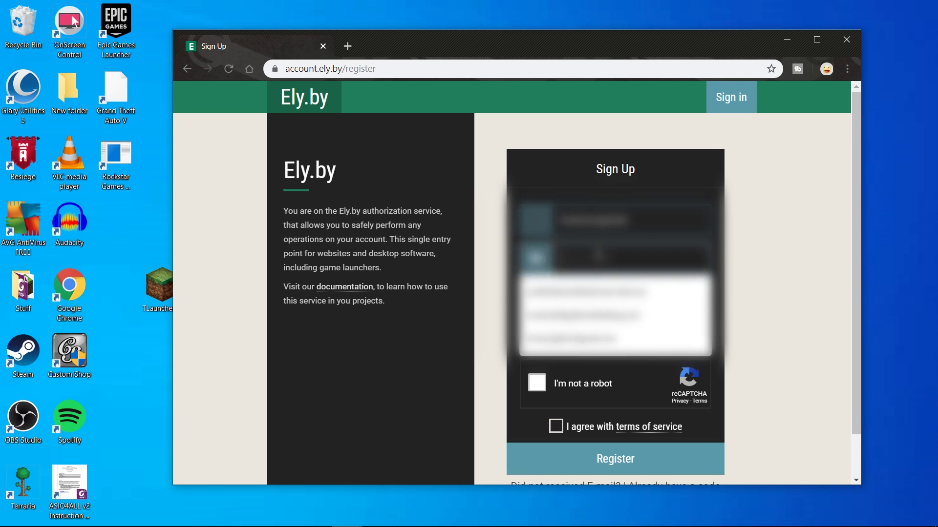
left_click(611, 254)
left_click(577, 297)
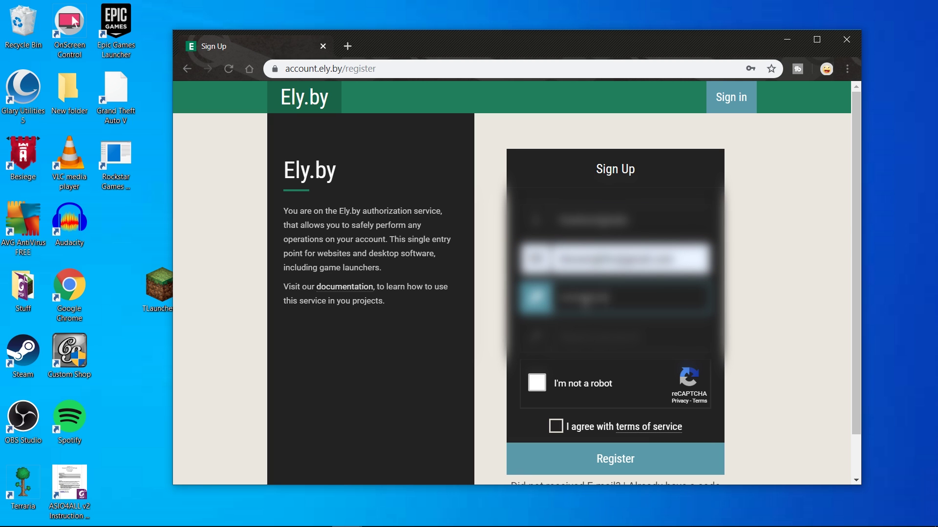
left_click(573, 338)
left_click(579, 384)
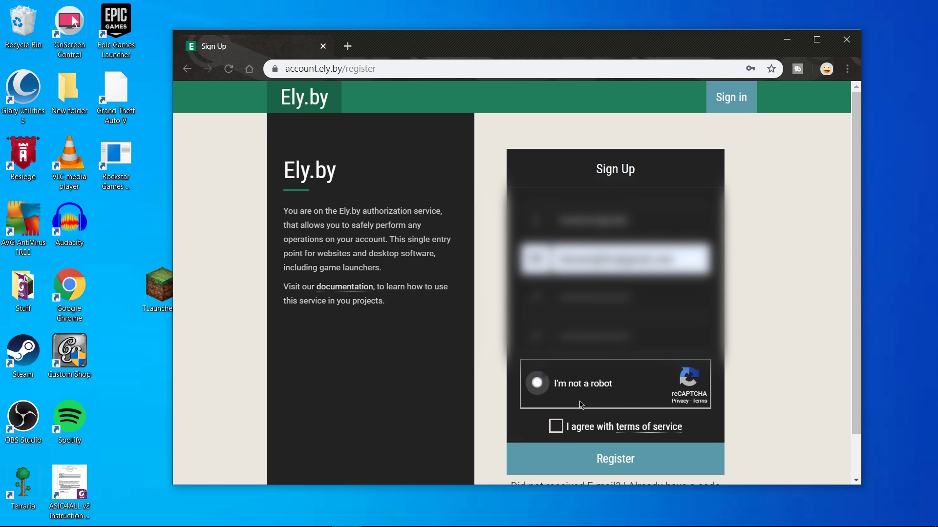
left_click(618, 460)
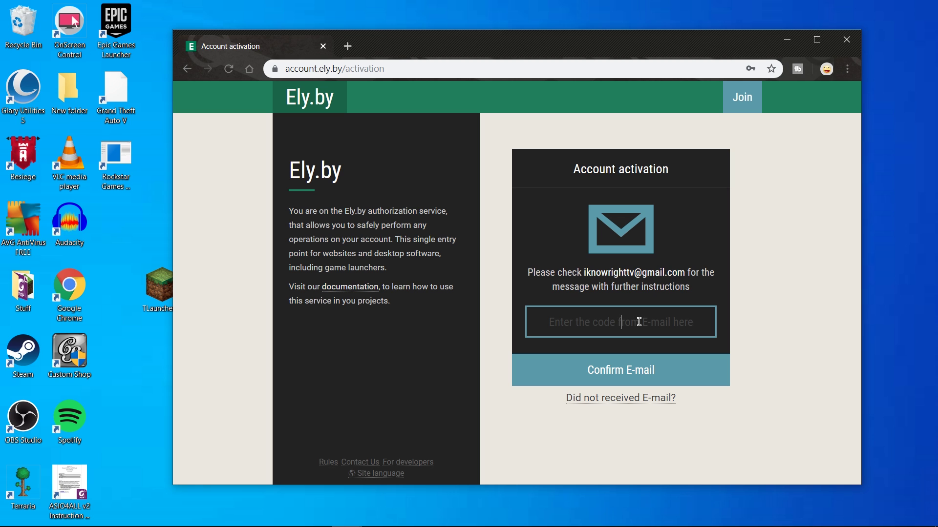
Open the activation link from the registration message in Gmail, close the mail tab and confirm the account's e-mail.
left_click_drag(425, 49, 417, 51)
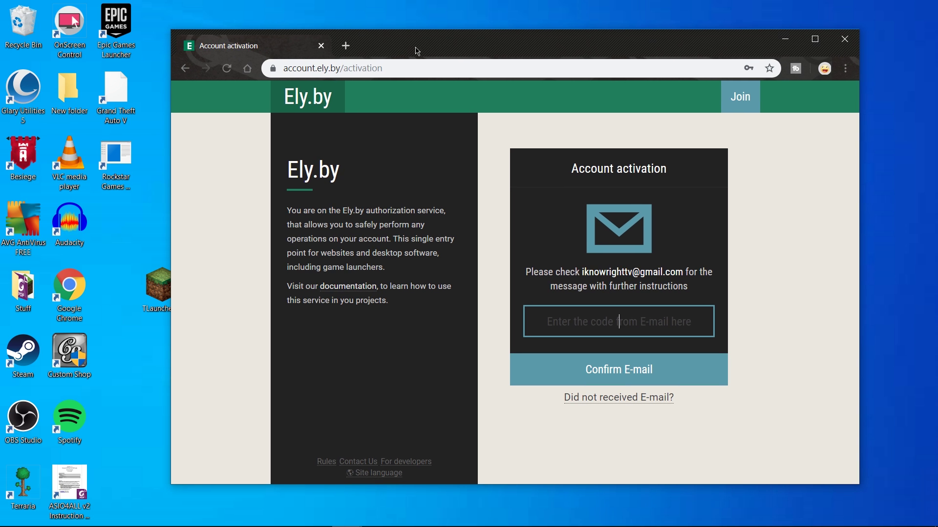
left_click(346, 46)
left_click(245, 89)
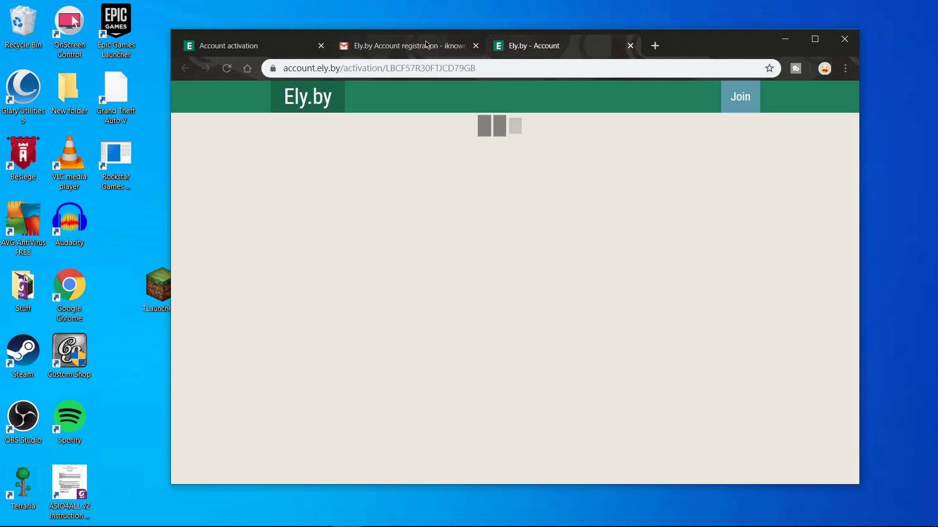
left_click(475, 45)
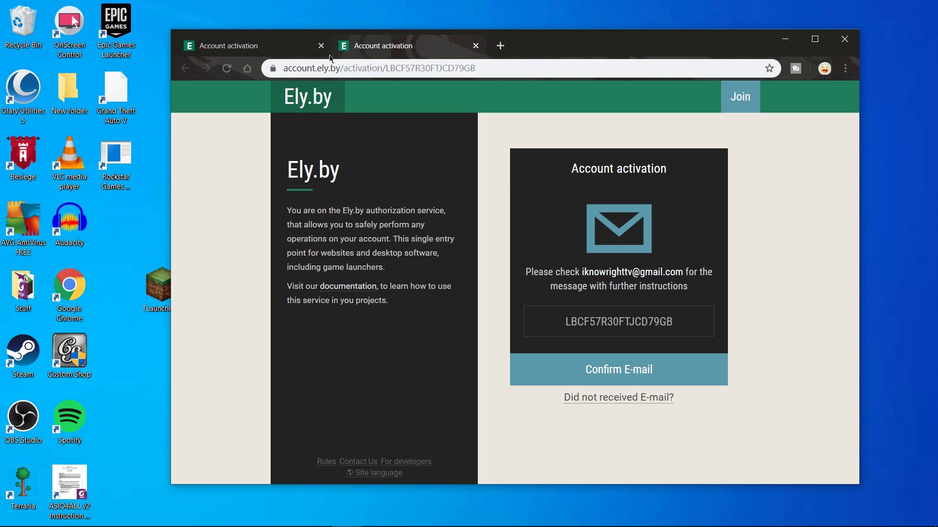
left_click(622, 375)
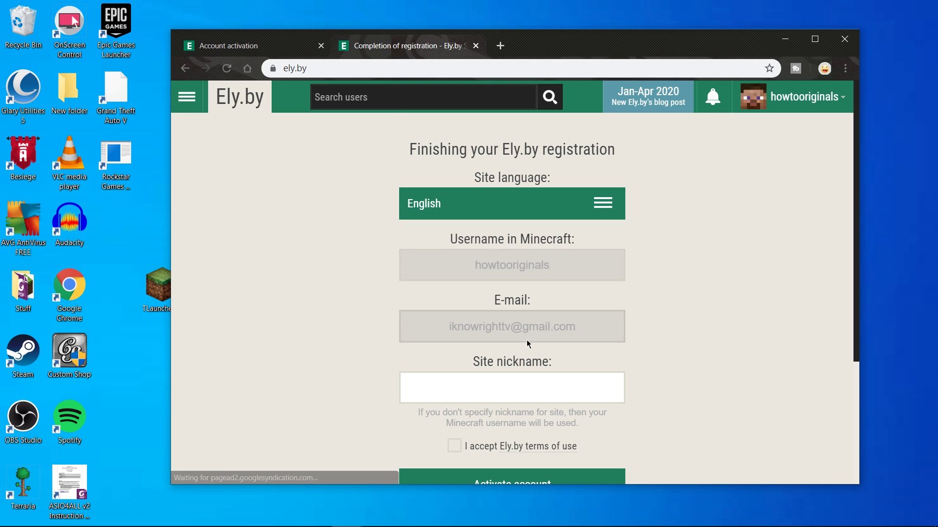
Finish the Ely.by registration with the site nickname H2O, accept the terms of use and activate the account.
left_click(502, 385)
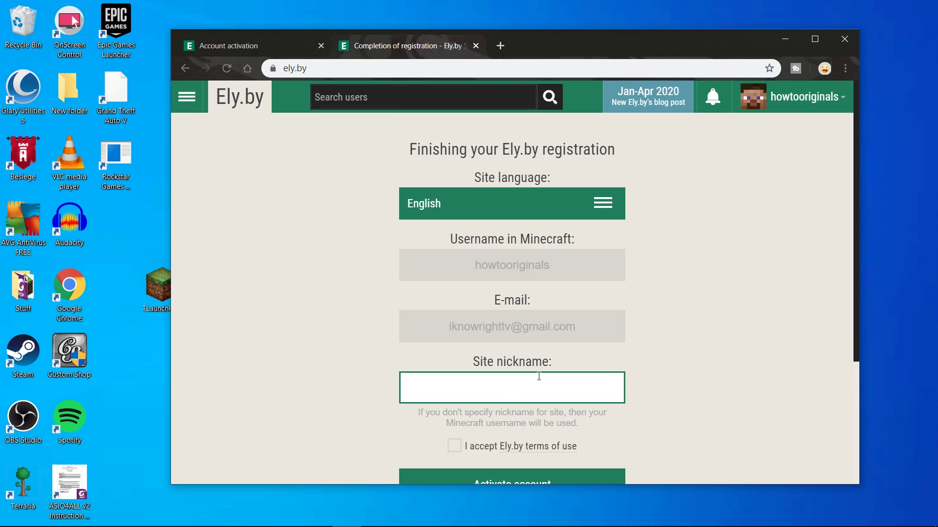
scroll(615, 410, "down", 1)
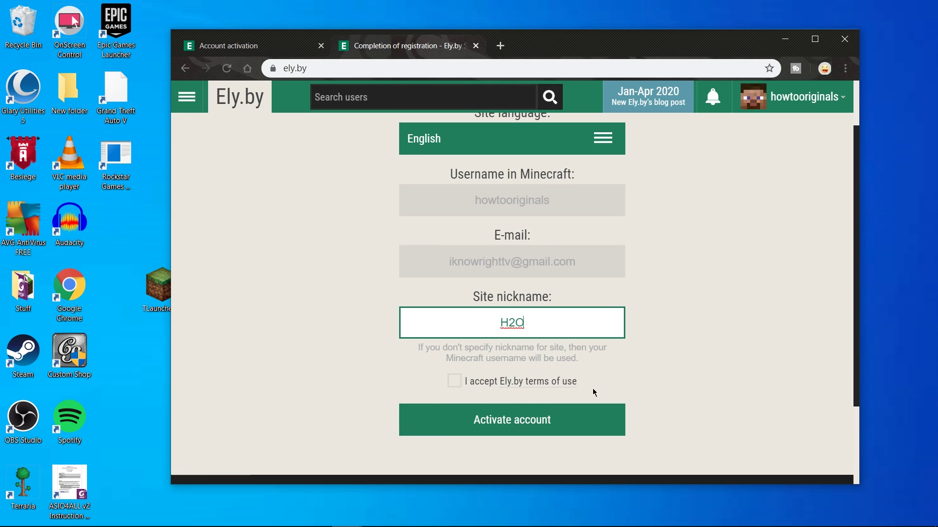
scroll(746, 358, "up", 1)
scroll(522, 361, "down", 2)
left_click(523, 357)
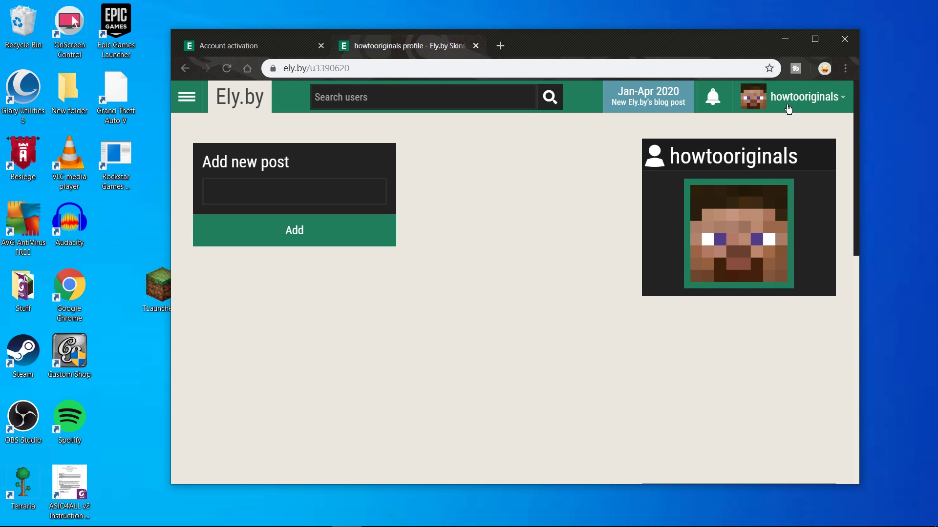
Close the leftover Account activation page and open the Ely.by skins catalog.
left_click_drag(562, 46, 578, 26)
left_click(337, 25)
left_click_drag(337, 25, 286, 53)
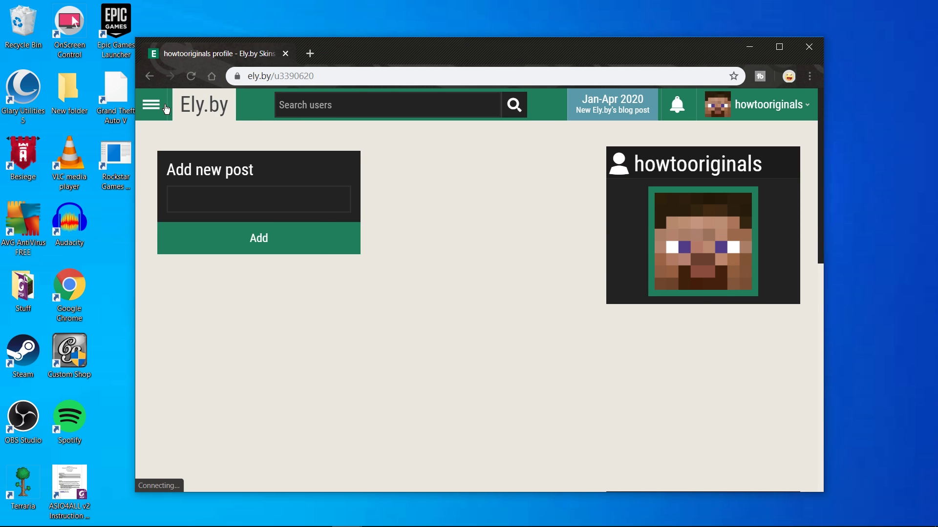
left_click(150, 105)
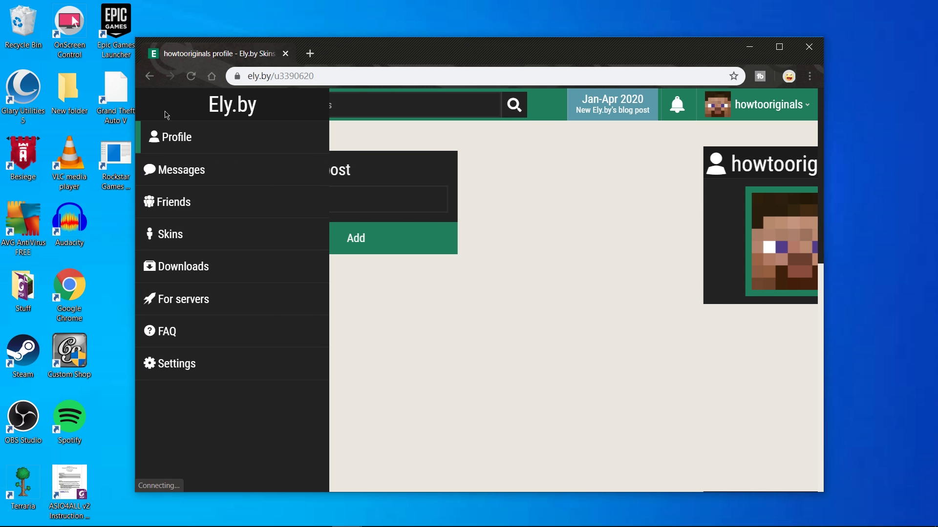
left_click(179, 235)
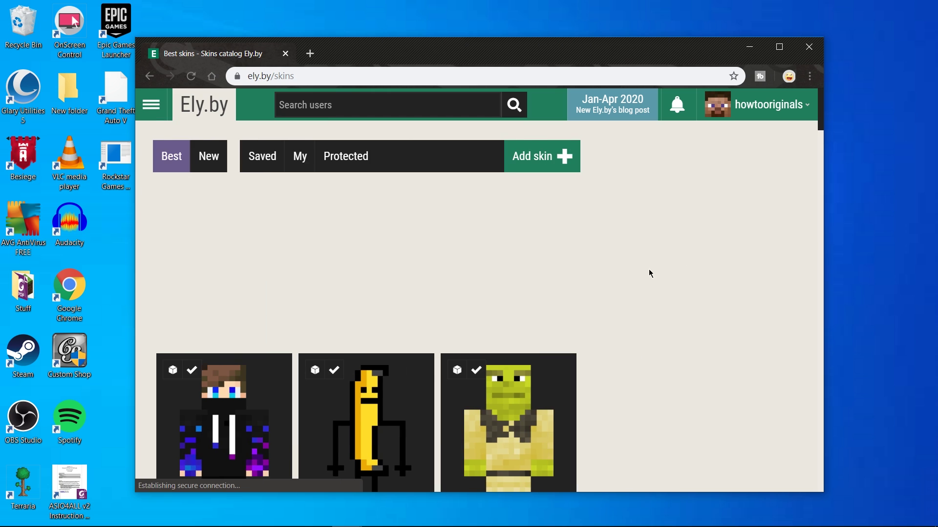
Filter the skins catalog by the tag pewdiepie.
scroll(565, 303, "down", 4)
scroll(419, 357, "down", 8)
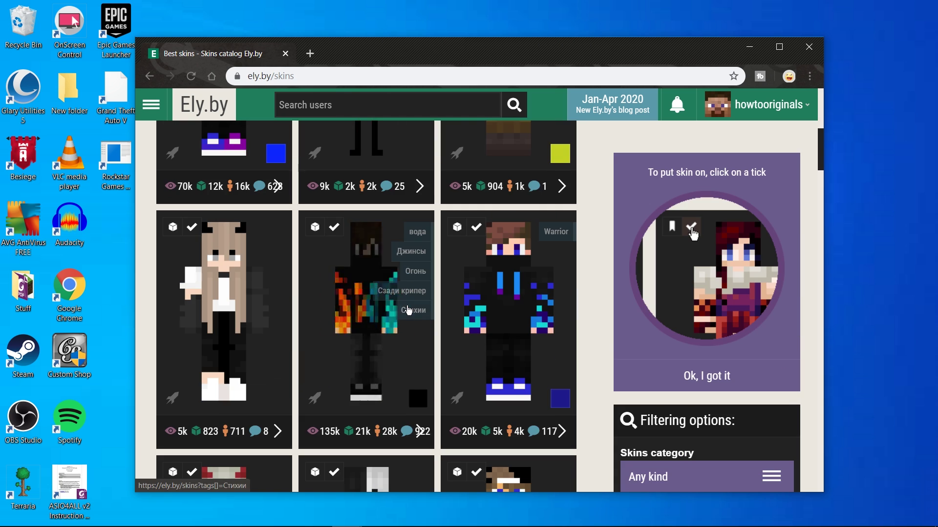
left_click(335, 109)
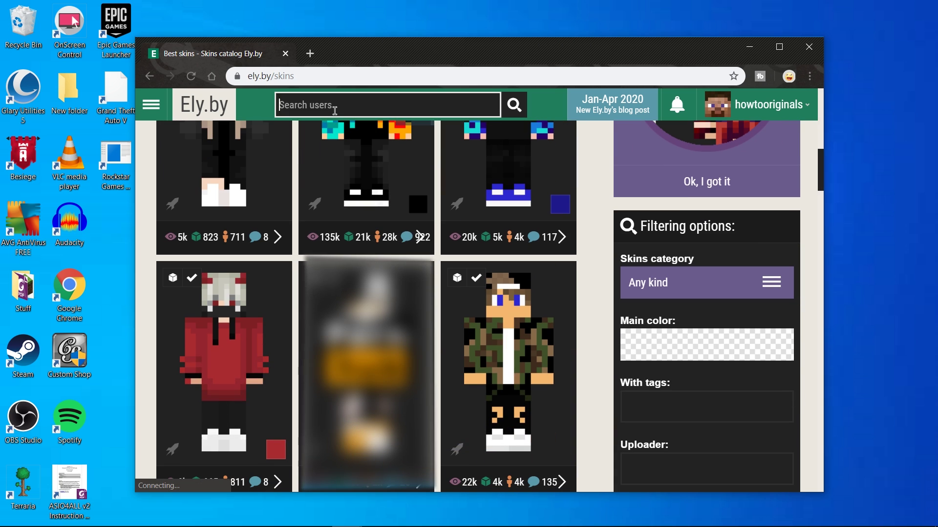
scroll(708, 317, "down", 3)
left_click(655, 273)
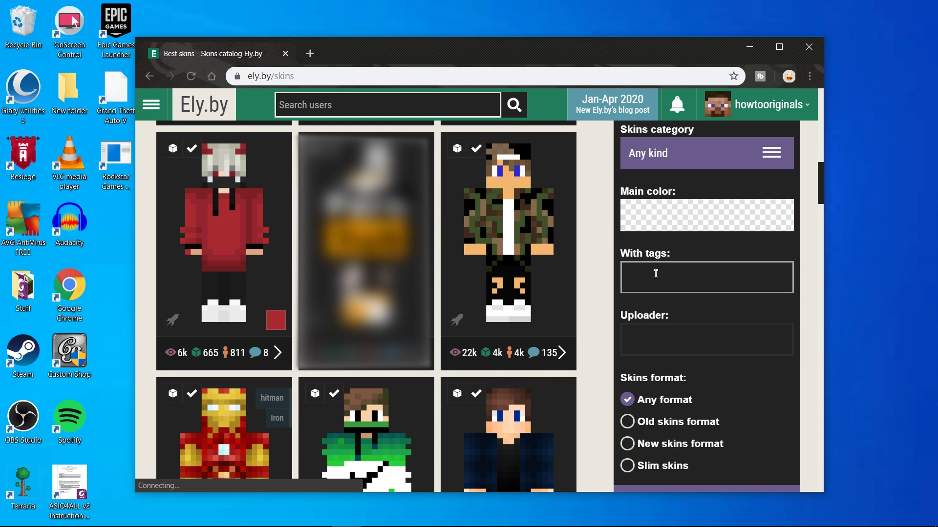
type("pewdiepie")
key("Return")
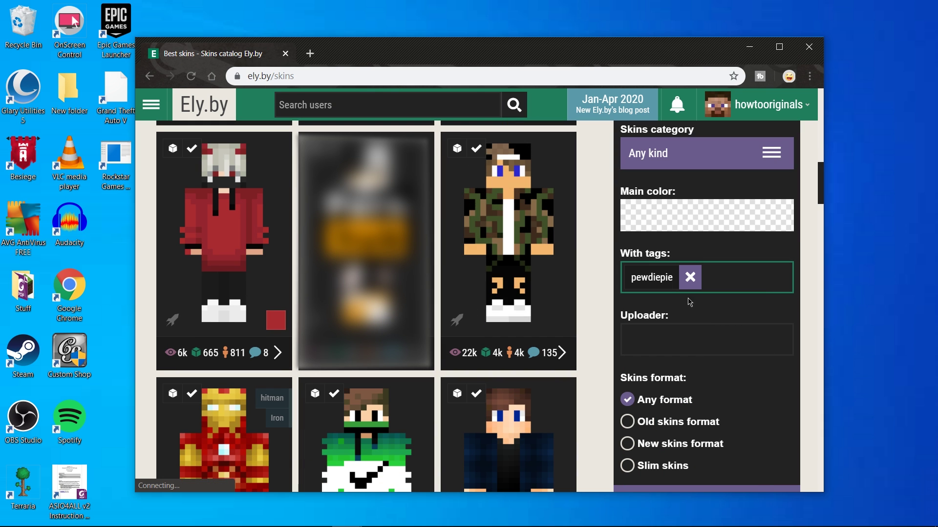
scroll(674, 328, "down", 4)
left_click(709, 306)
Open the PewDiePie [Congratulations] skin from the filtered catalog and put it on the account.
scroll(508, 245, "down", 3)
scroll(239, 303, "down", 3)
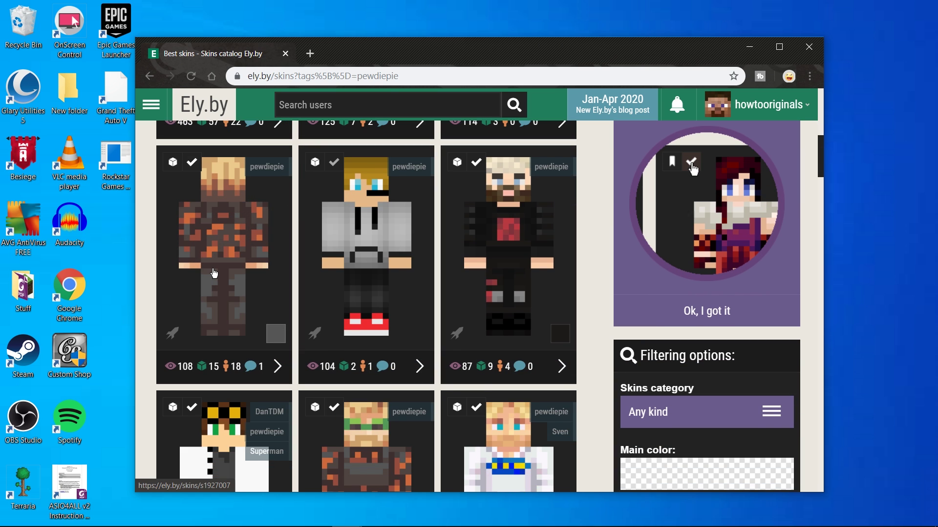
scroll(552, 335, "down", 4)
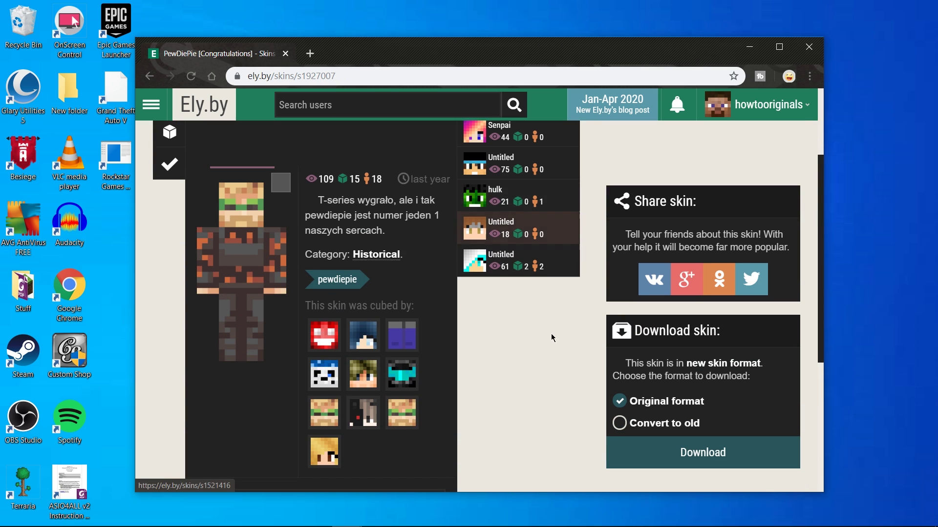
scroll(438, 340, "down", 2)
scroll(438, 340, "up", 4)
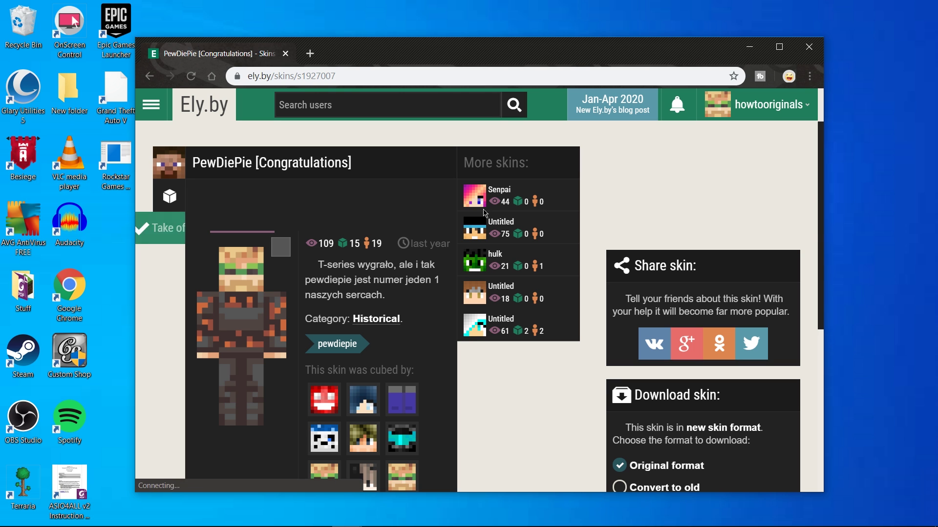
Open the account's own Ely.by profile to check which skin it wears.
left_click(772, 112)
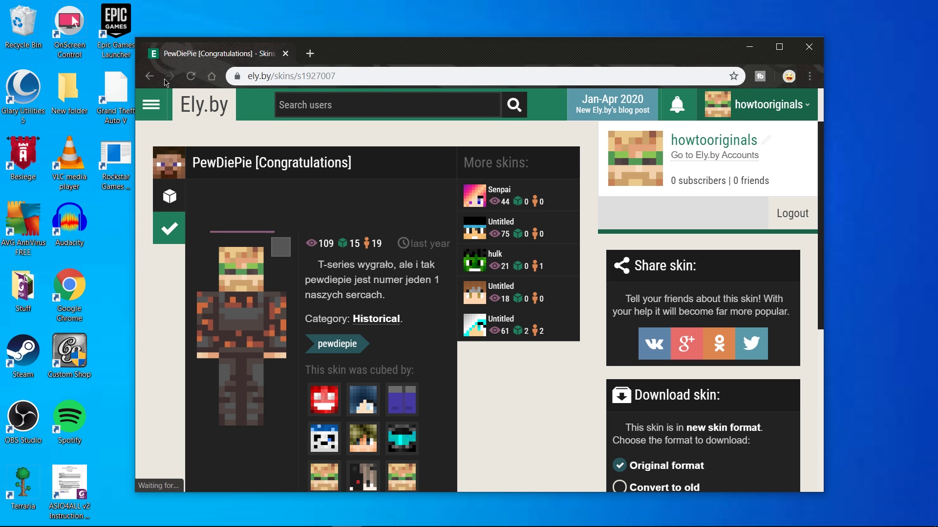
left_click(151, 104)
left_click(183, 150)
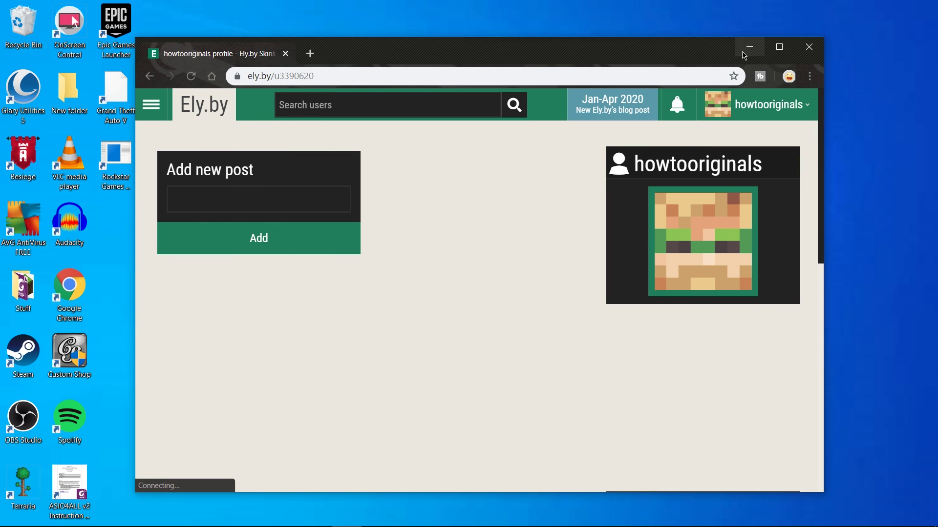
Minimize the browser, switch to the TL launcher and open its account management.
left_click_drag(698, 48, 733, 55)
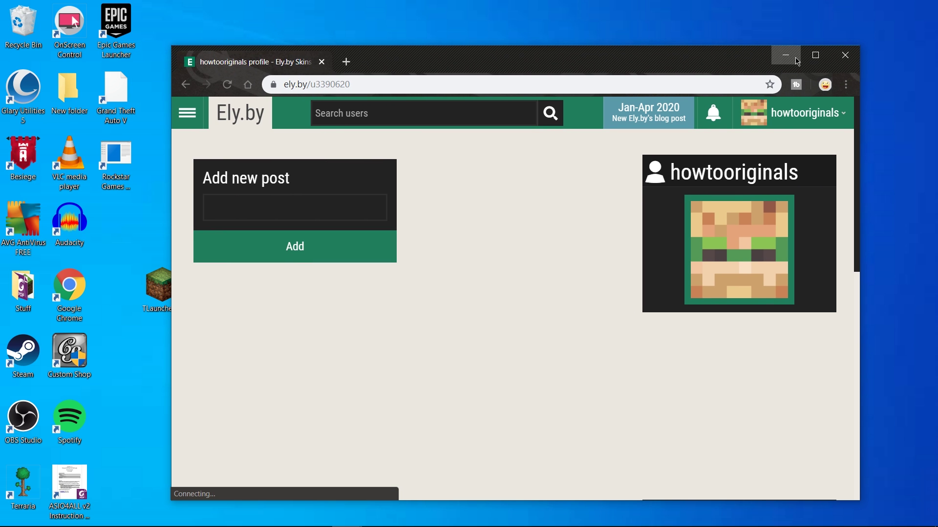
left_click(786, 56)
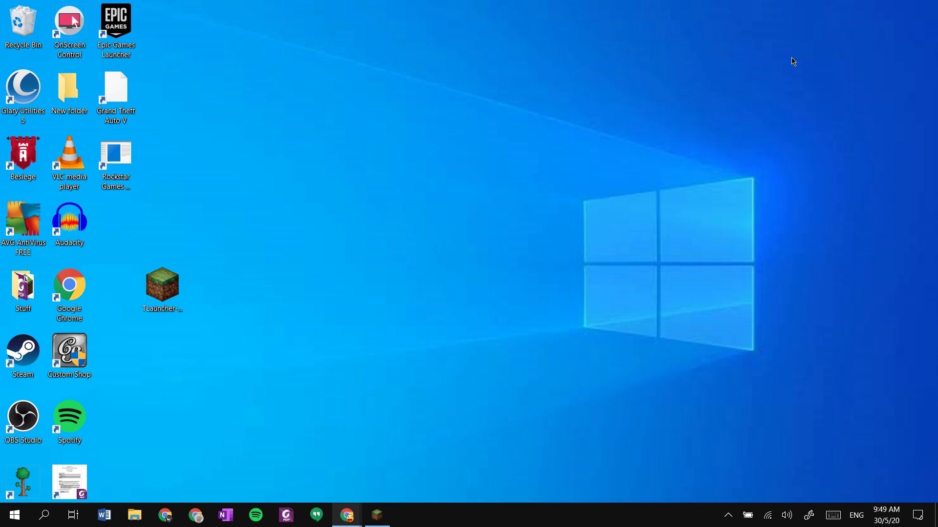
left_click(376, 515)
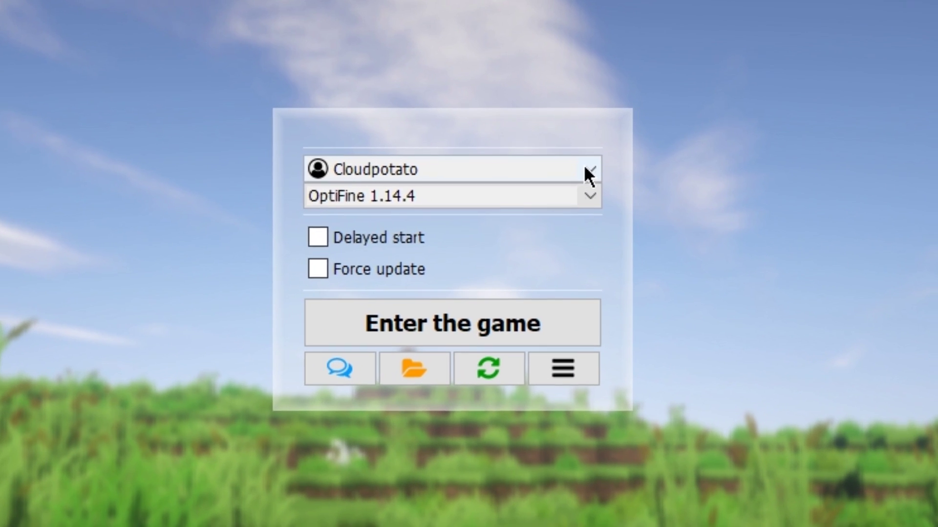
left_click(533, 225)
left_click(506, 243)
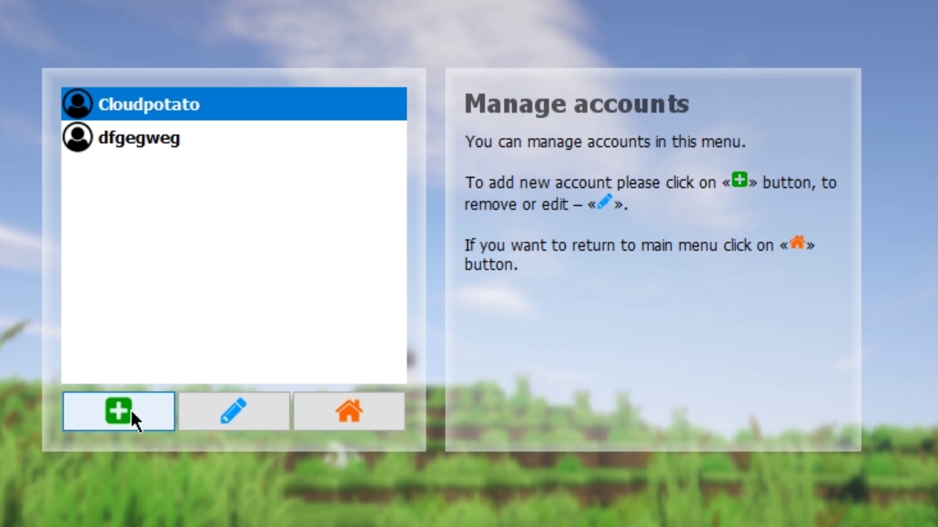
Start adding an Ely.by skin system account and open its login in the default browser.
left_click(115, 417)
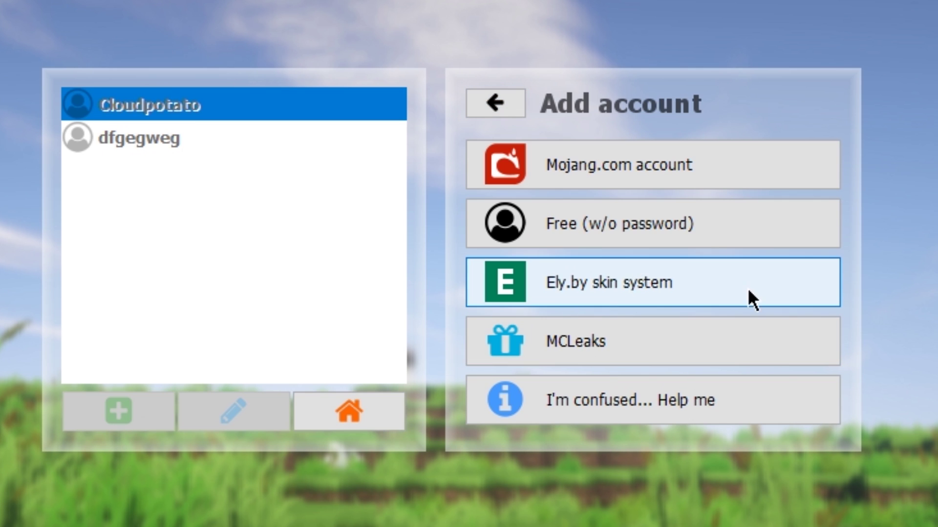
left_click(634, 273)
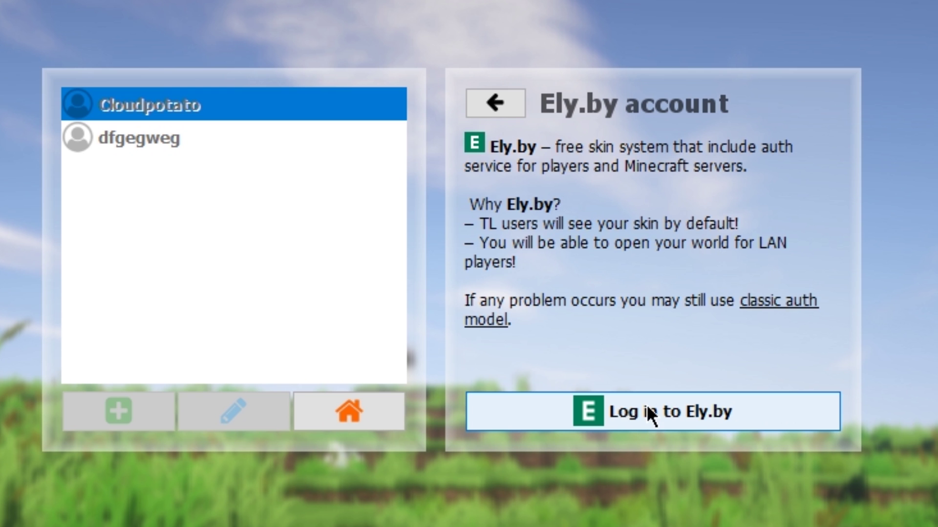
left_click(619, 414)
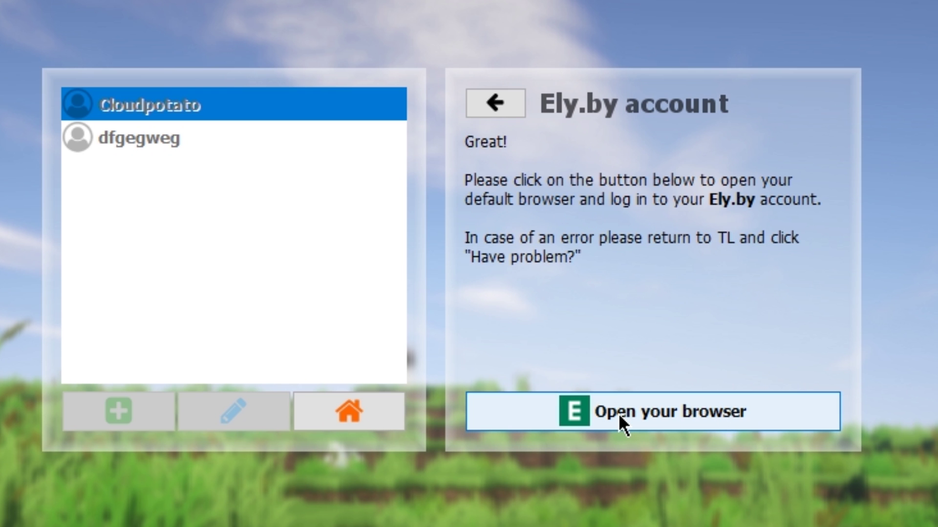
left_click(618, 413)
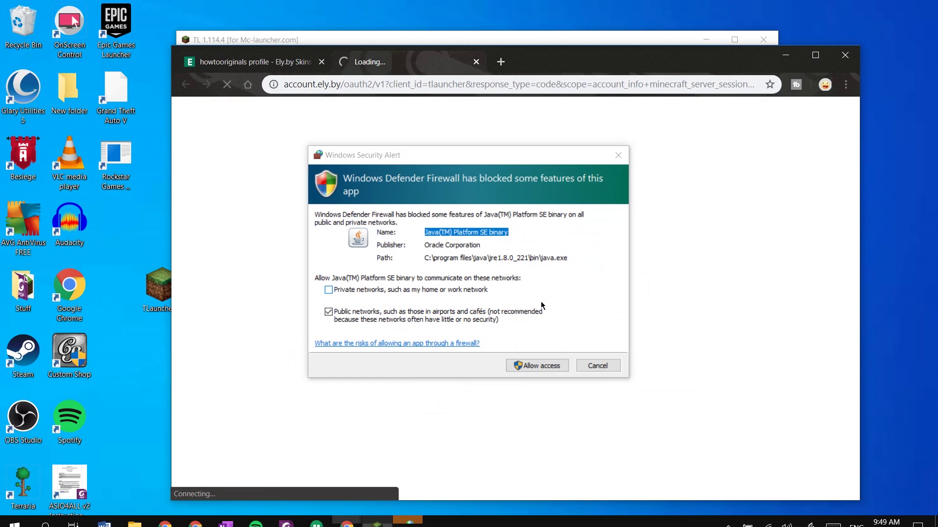
Allow Java firewall access on public networks and authorize TLauncher with the existing Ely.by account, approving its permissions.
left_click(542, 366)
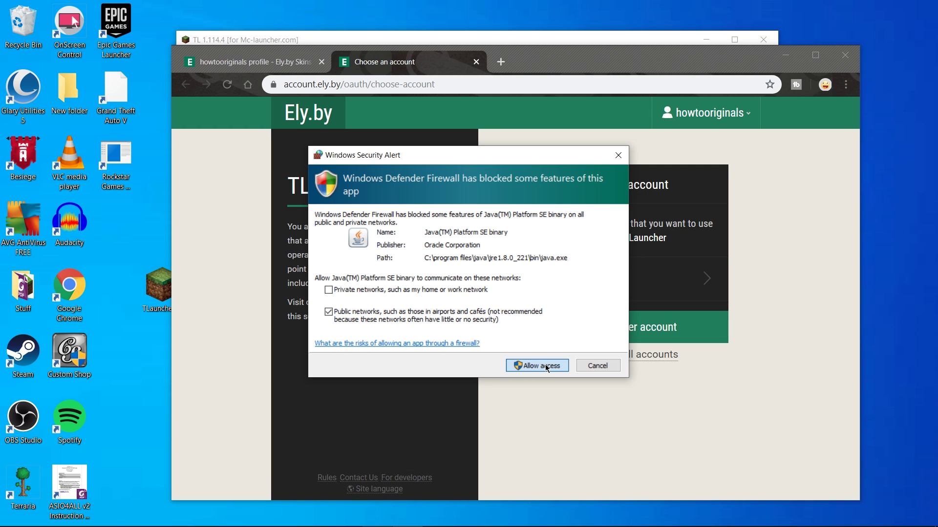
left_click(547, 367)
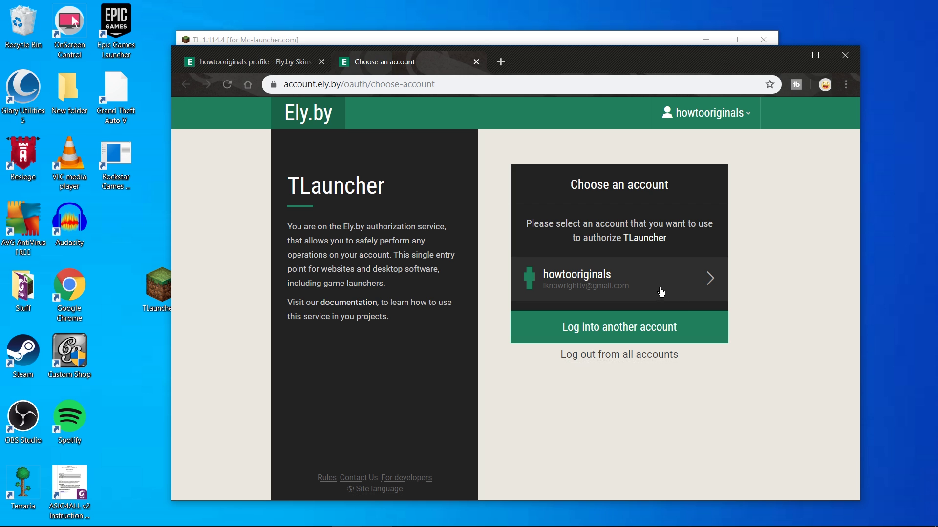
left_click(676, 293)
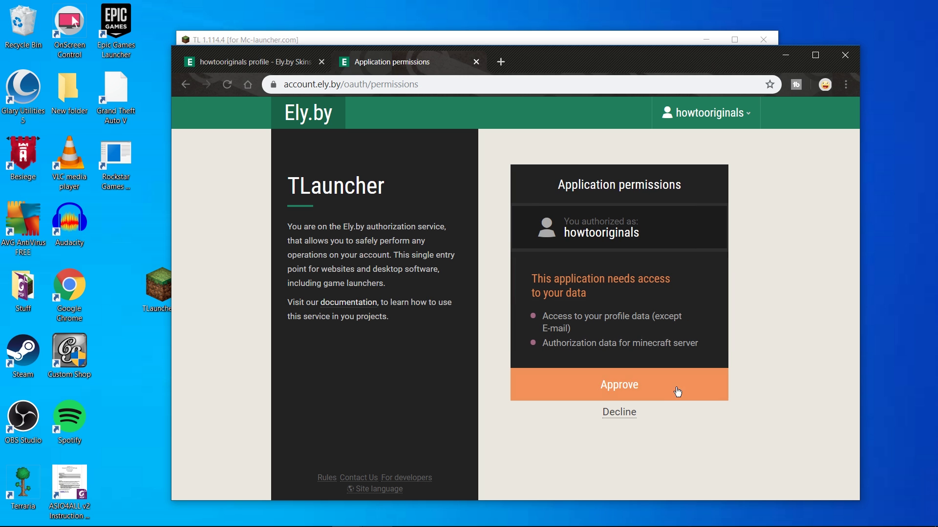
left_click(613, 392)
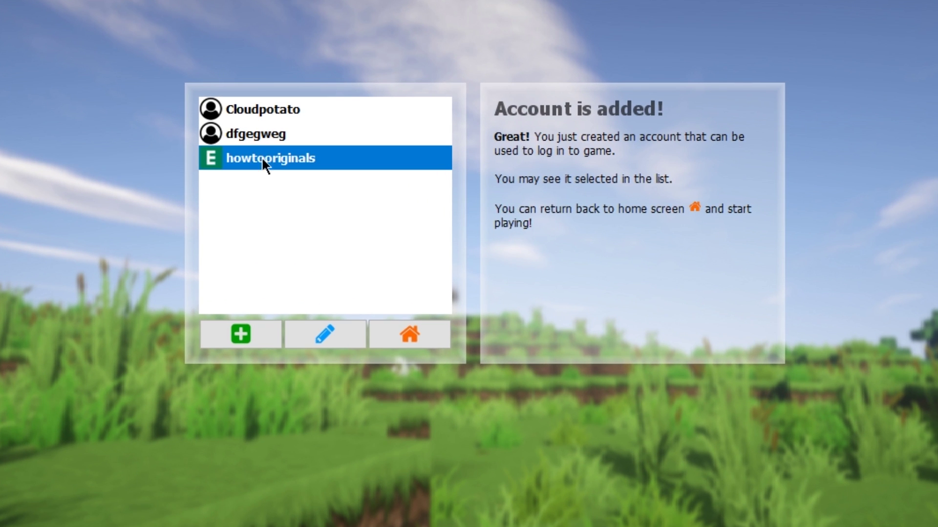
Return to the launcher's home screen and choose the Ely.by-marked OptiFine 1.14.4 as the game version.
left_click(414, 328)
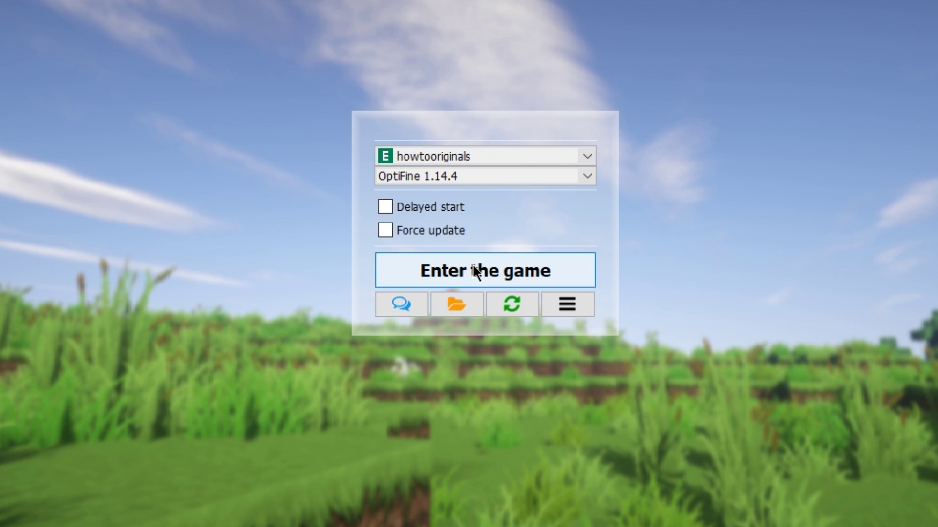
left_click(451, 175)
left_click(450, 173)
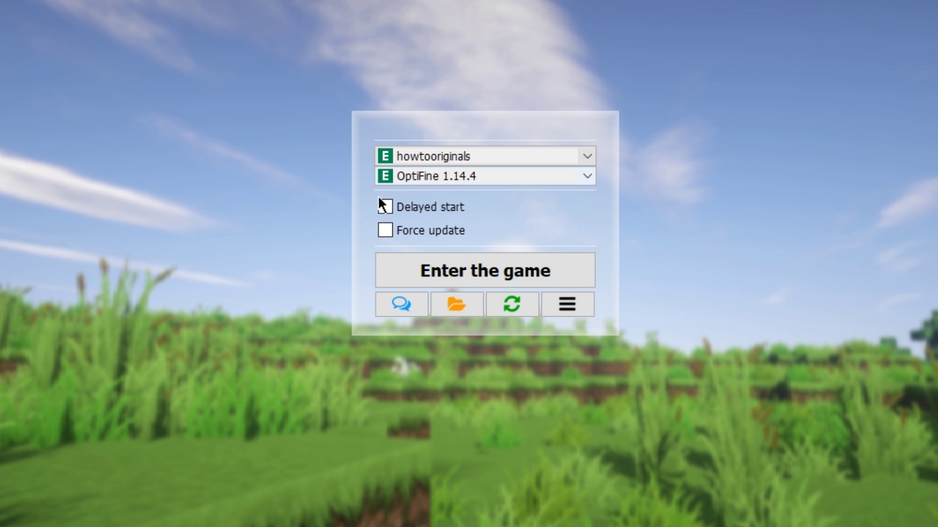
left_click(564, 176)
scroll(488, 220, "up", 5)
scroll(442, 264, "down", 15)
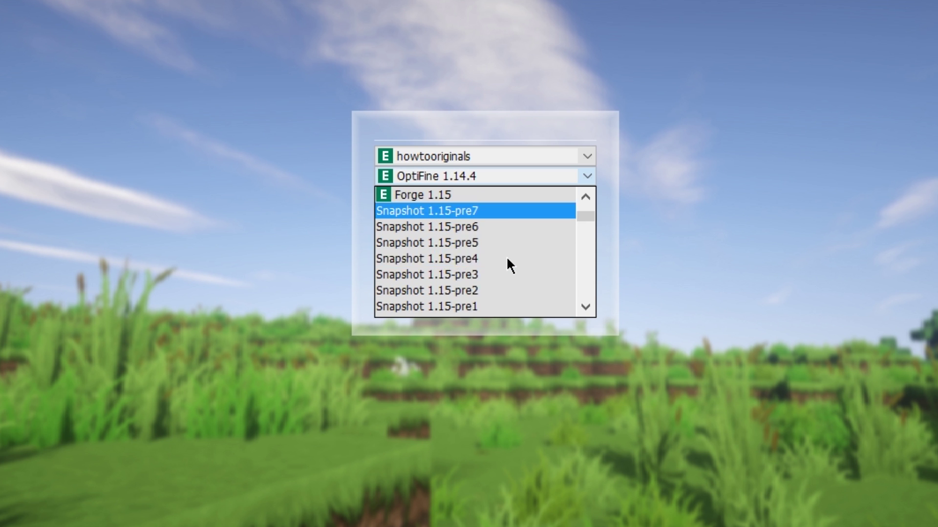
scroll(489, 264, "down", 2)
left_click(447, 289)
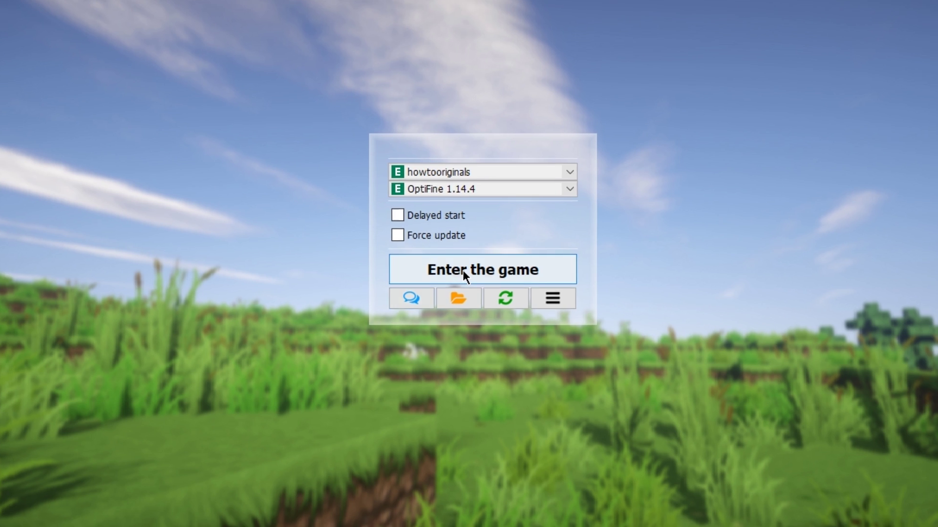
Enter the game and load an existing singleplayer world.
left_click(465, 271)
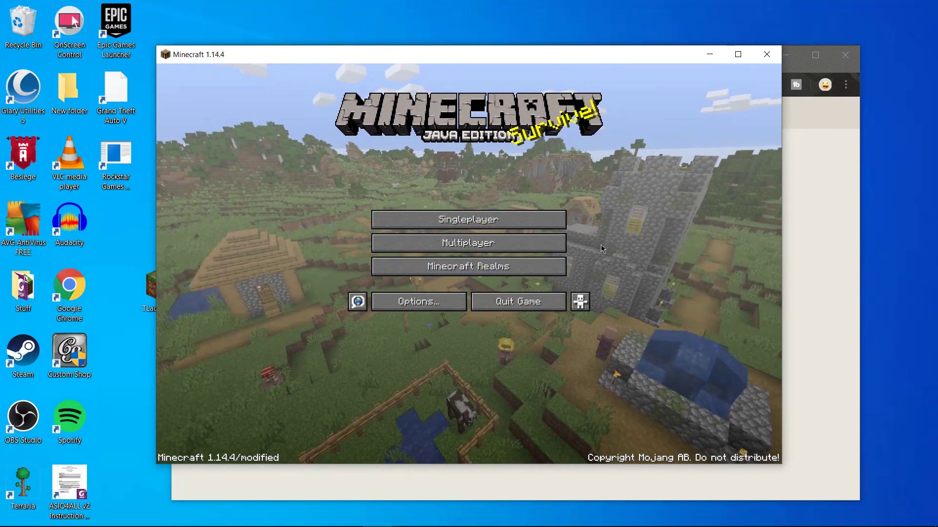
left_click(481, 224)
double_click(367, 140)
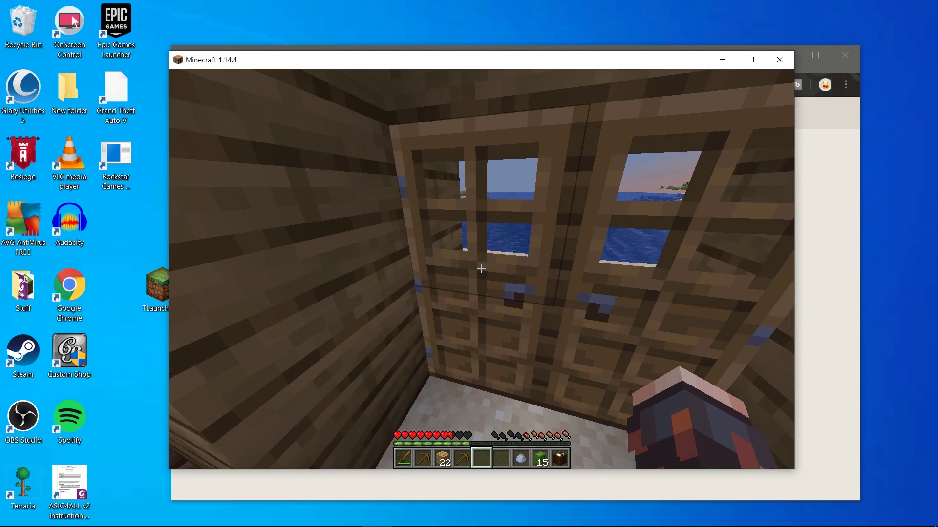
Walk out of the wooden house and switch to third-person back and front views to check the character's skin.
right_click(481, 268)
key("w")
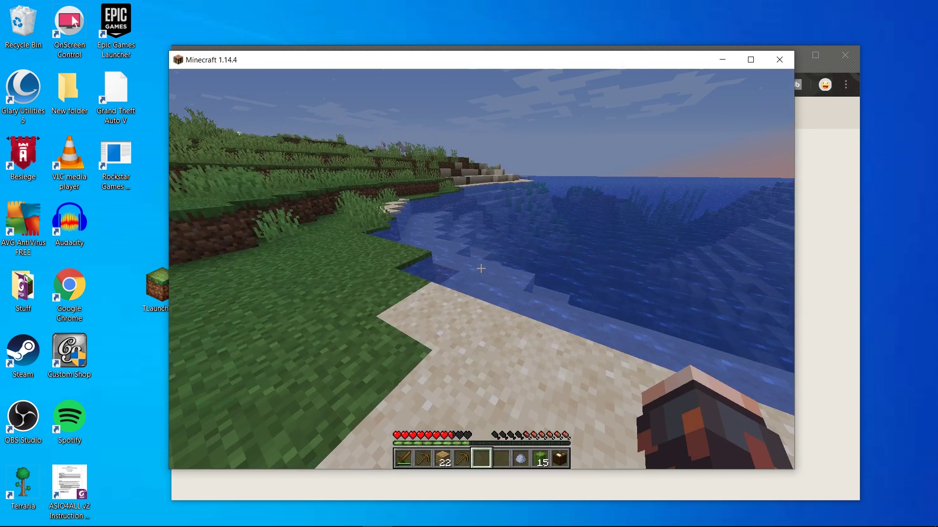
key("w")
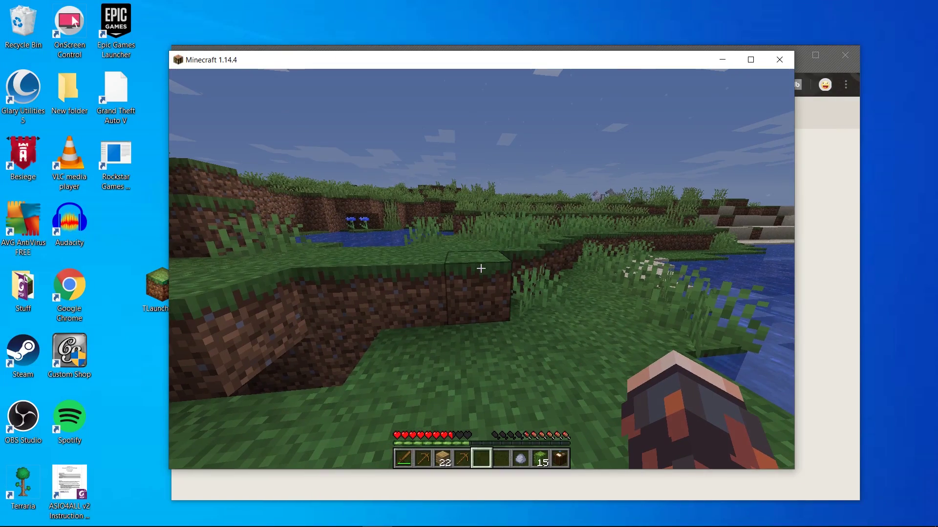
key("F5")
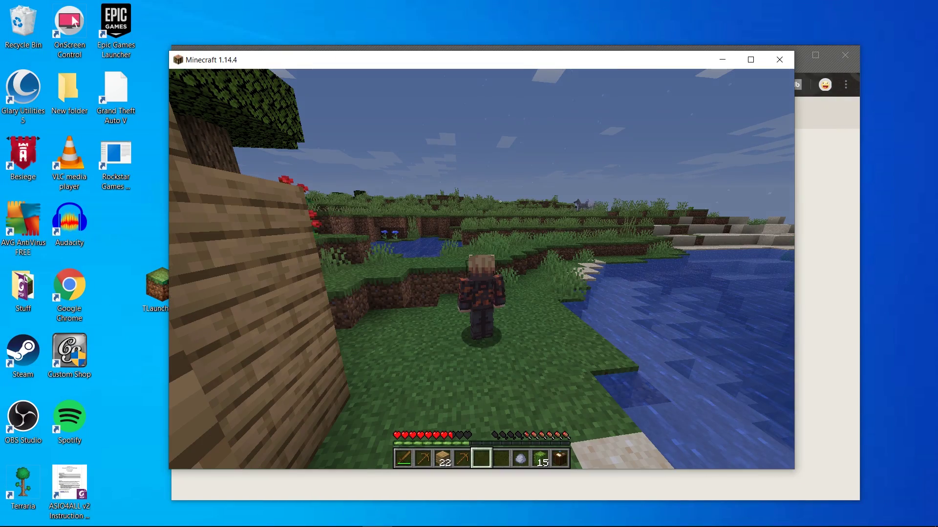
mouse_move(481, 269)
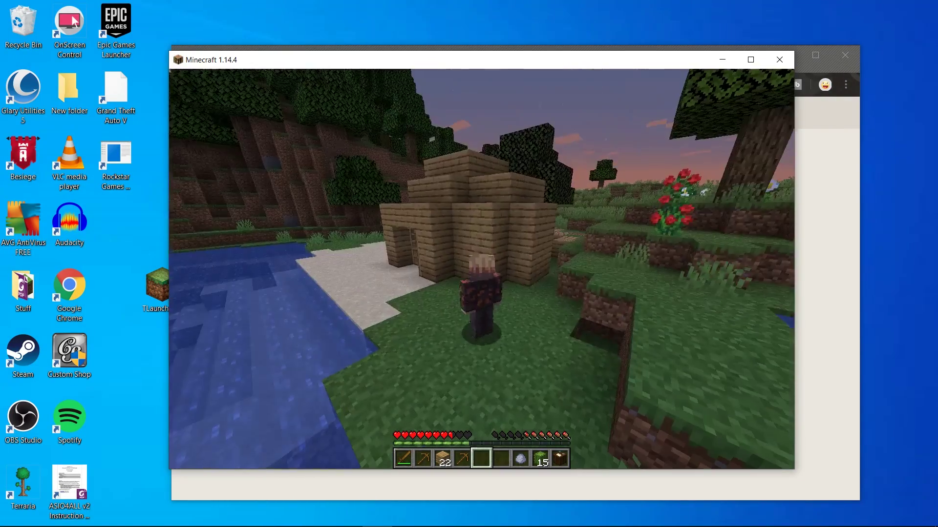
key("F5")
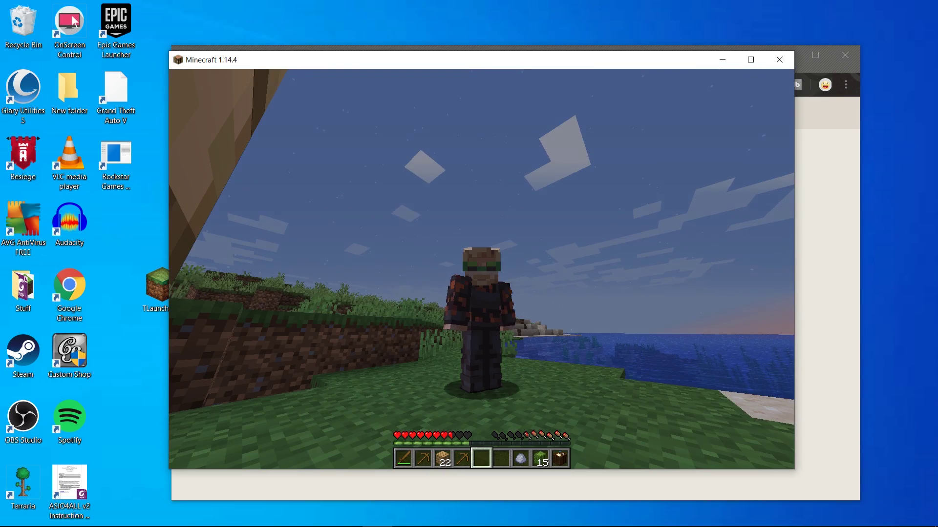